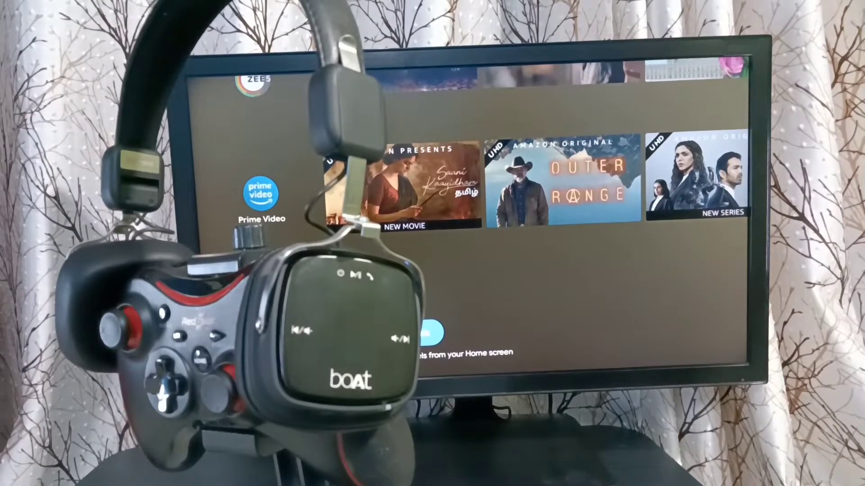
- Move focus to the Settings gear on the home screen's top row
{"action": "key", "text": "Up"}
{"action": "key", "text": "Up"}
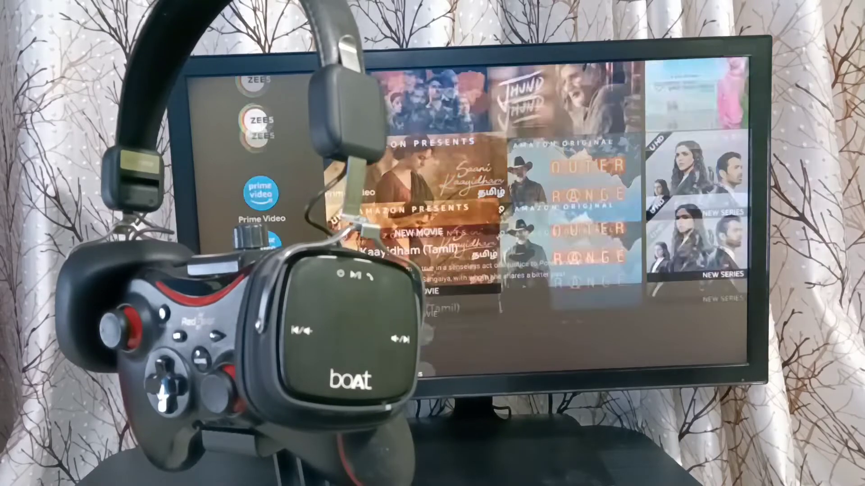
{"action": "key", "text": "Up"}
{"action": "key", "text": "Up"}
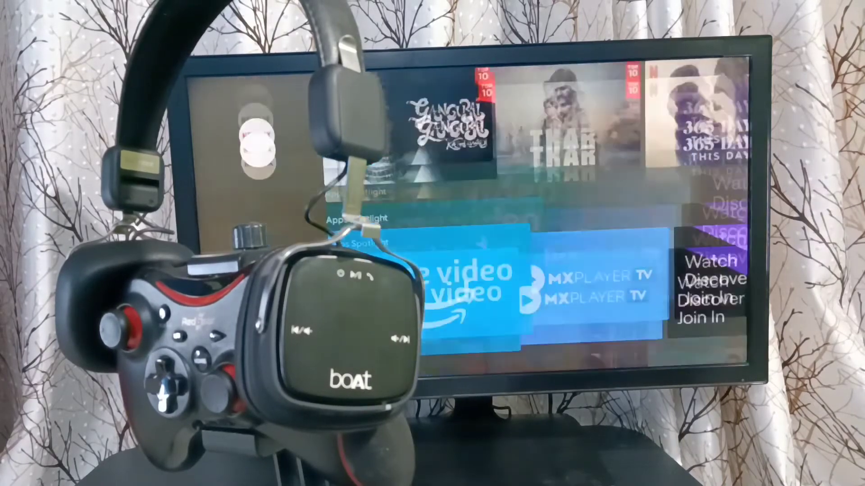
{"action": "key", "text": "Left"}
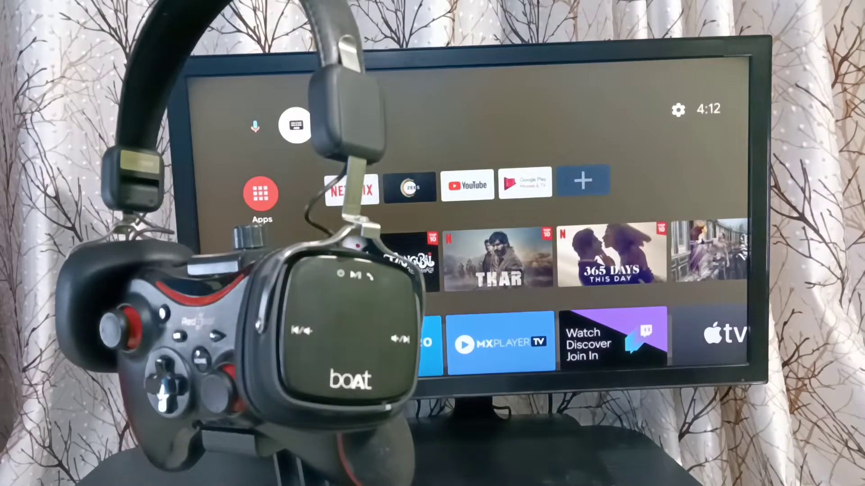
{"action": "key", "text": "Right"}
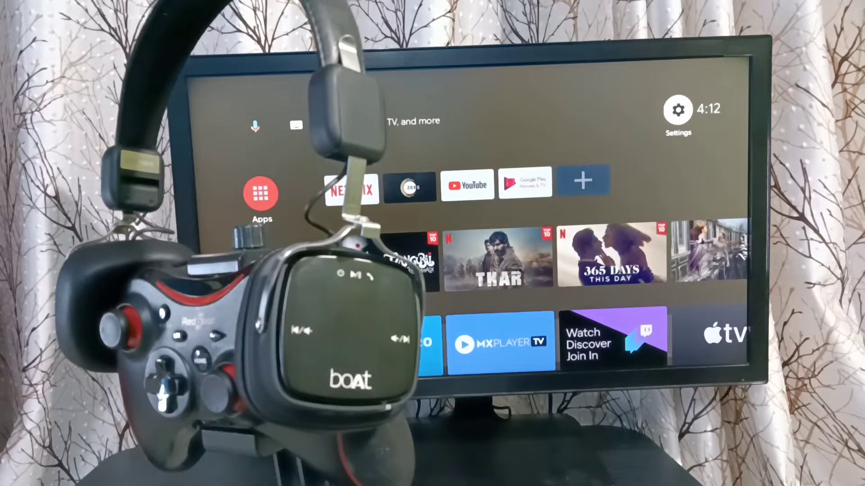
- Open Settings and move down the list toward Remotes & Accessories
{"action": "key", "text": "Return"}
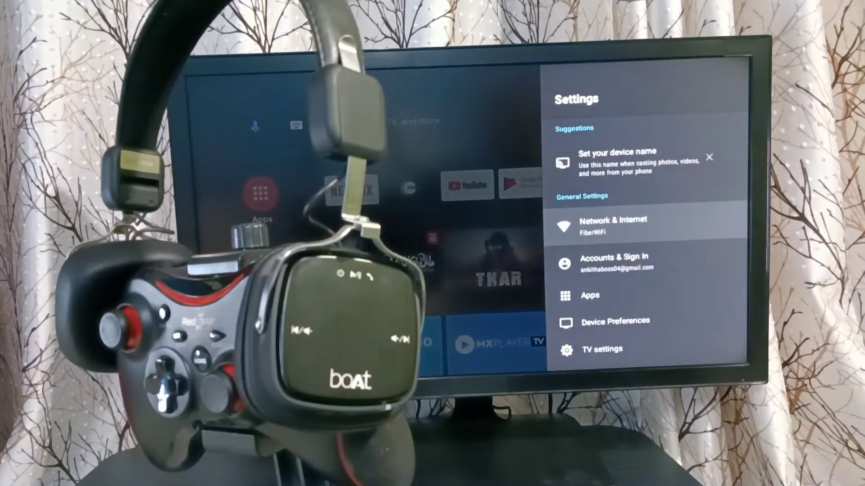
{"action": "key", "text": "Down"}
{"action": "key", "text": "Down"}
{"action": "key", "text": "Down"}
{"action": "key", "text": "Down"}
{"action": "key", "text": "Down"}
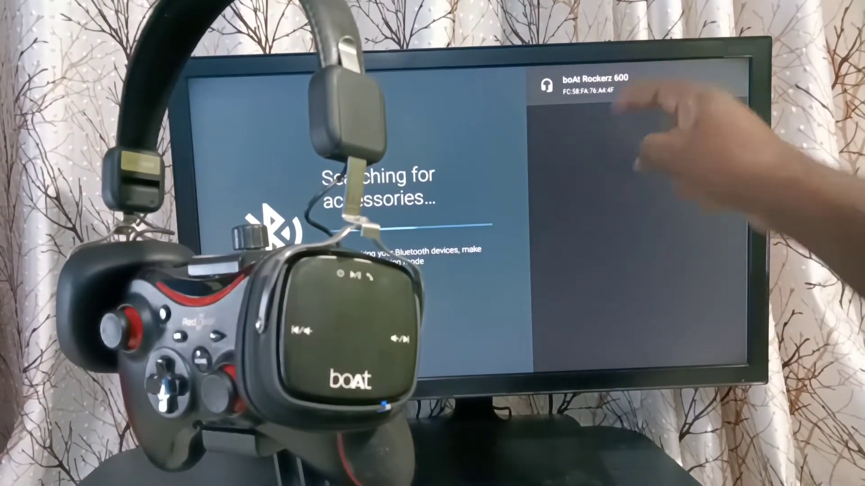
- Start pairing with the boAt Rockerz 600 from the found-devices list
{"action": "key", "text": "Return"}
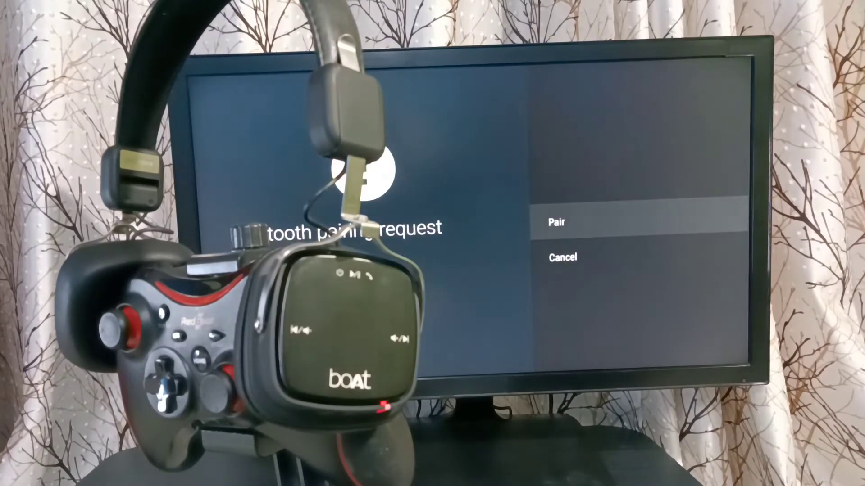
- Accept the boAt Rockerz 600 pairing request and back out of Settings
{"action": "key", "text": "Return"}
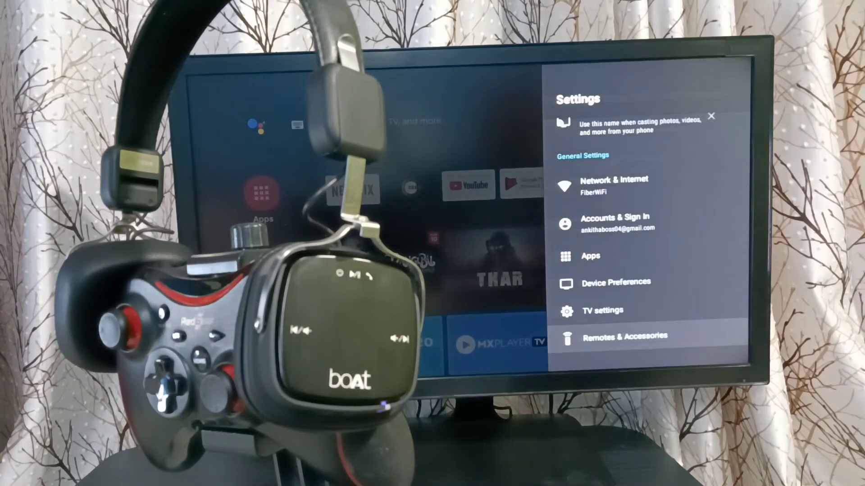
{"action": "key", "text": "Escape"}
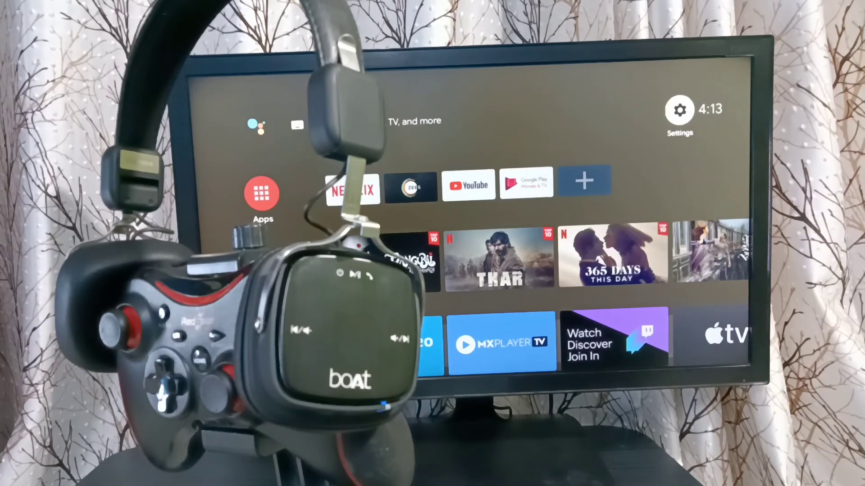